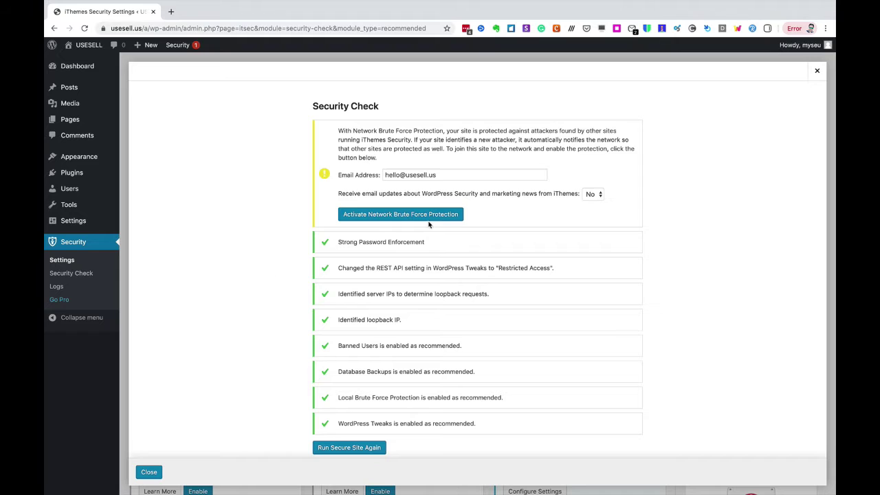
- Activate Network Brute Force Protection from the Security Check, then close the dialog
click(432, 216)
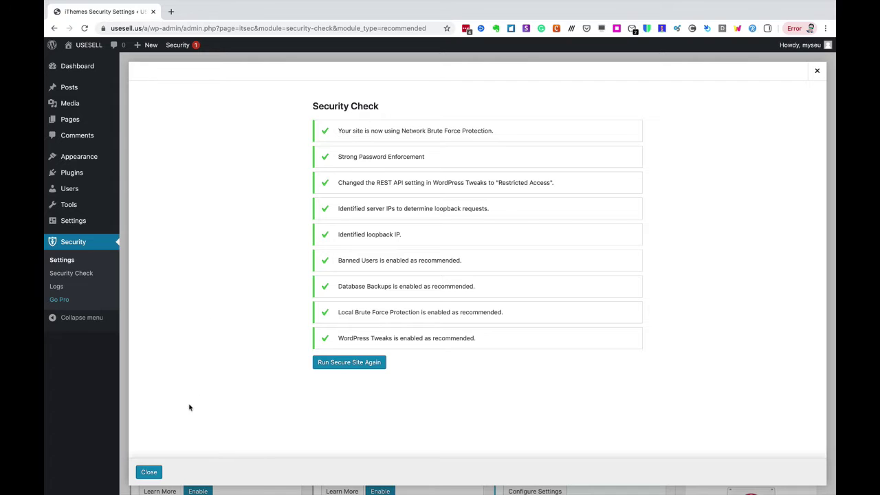
click(149, 472)
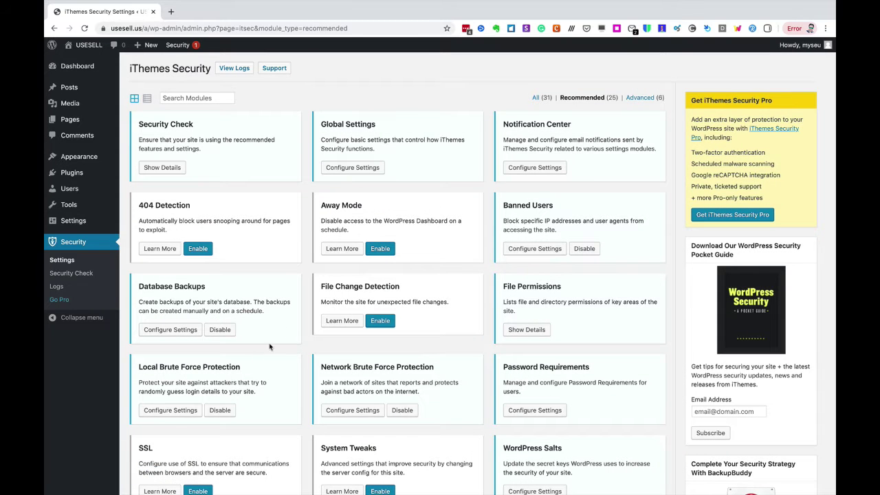
- In Global Settings, append 0000 to Blacklist Lookback and Lockout Periods and whitelist the current IP
click(362, 170)
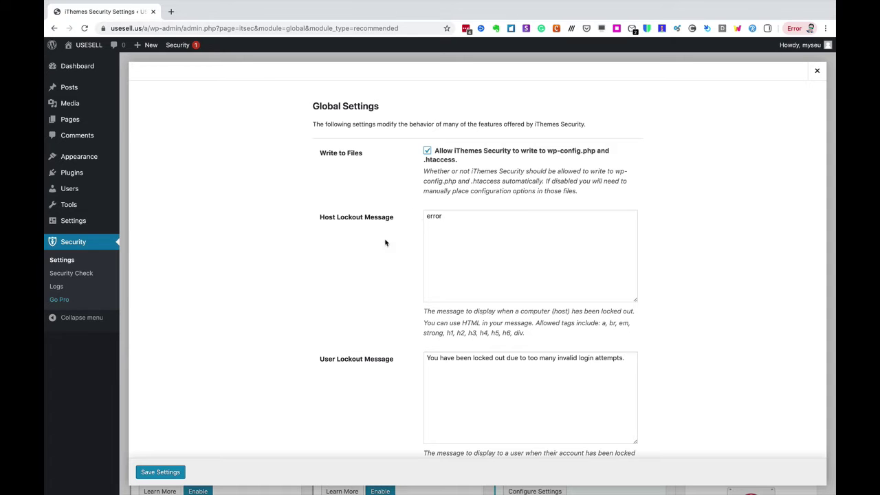
scroll(372, 249, down, 5)
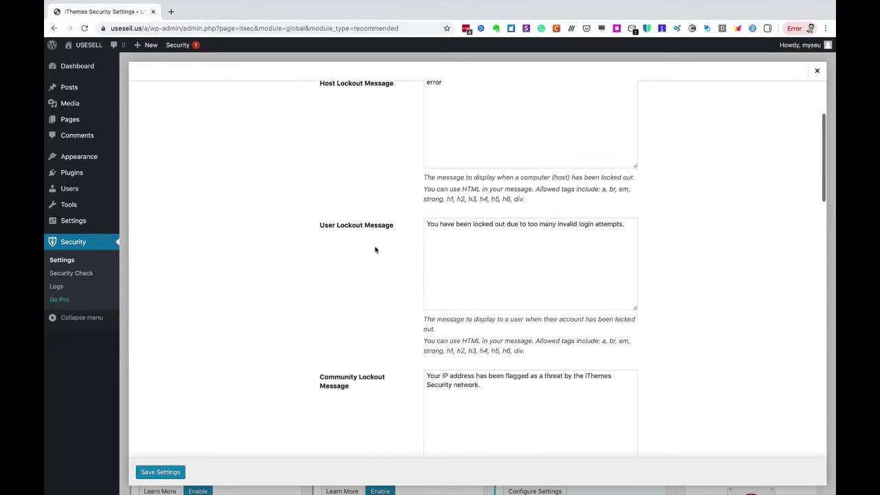
scroll(374, 250, down, 3)
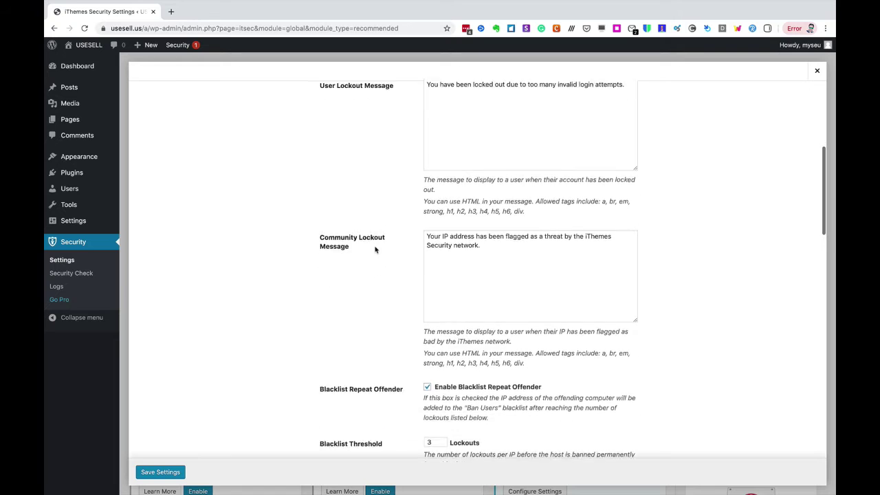
scroll(376, 249, down, 2)
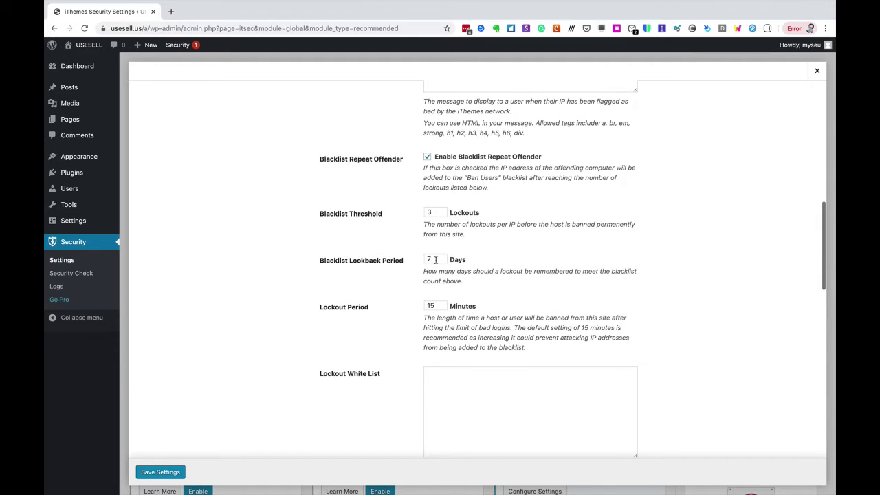
click(435, 259)
text(0000)
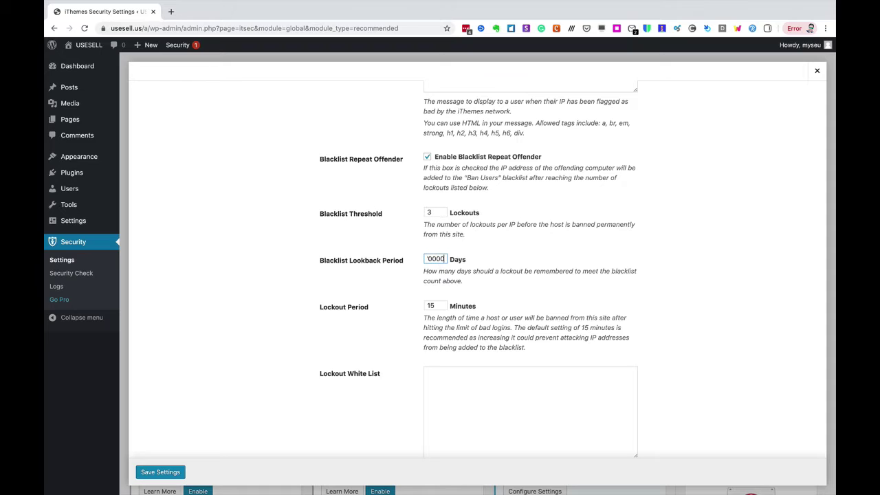
click(439, 305)
text(0000)
scroll(462, 323, down, 4)
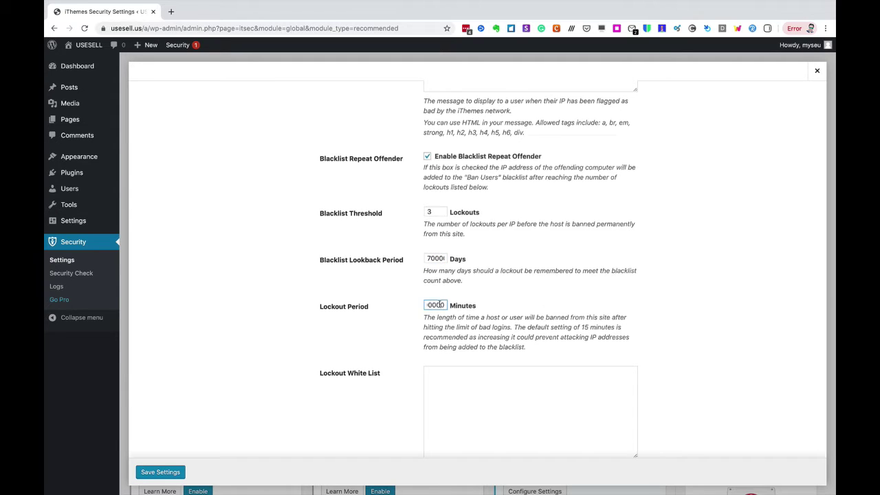
click(464, 345)
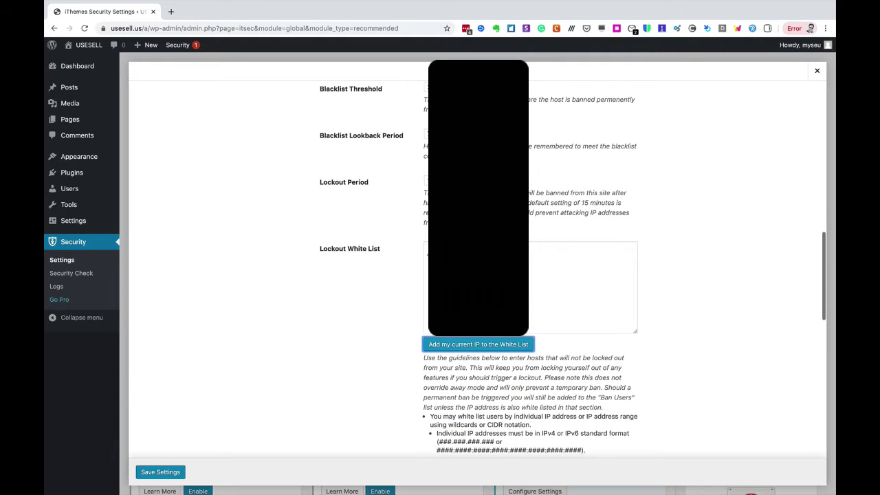
- Set Log Type to Both (database and file) and save the Global Settings
scroll(399, 295, down, 4)
scroll(398, 296, down, 8)
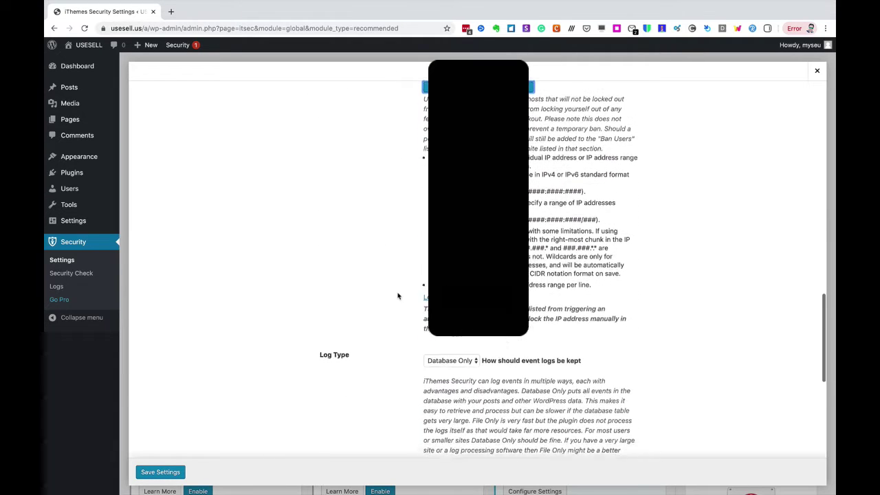
click(452, 240)
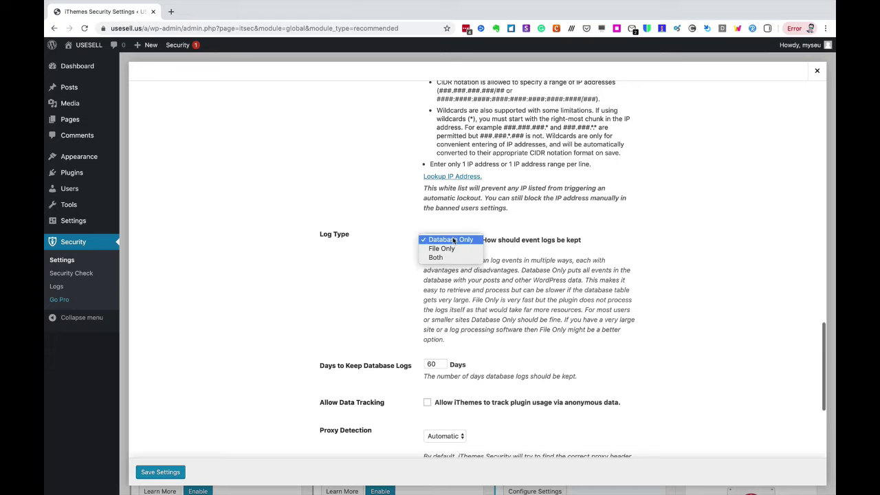
click(450, 259)
scroll(368, 280, down, 7)
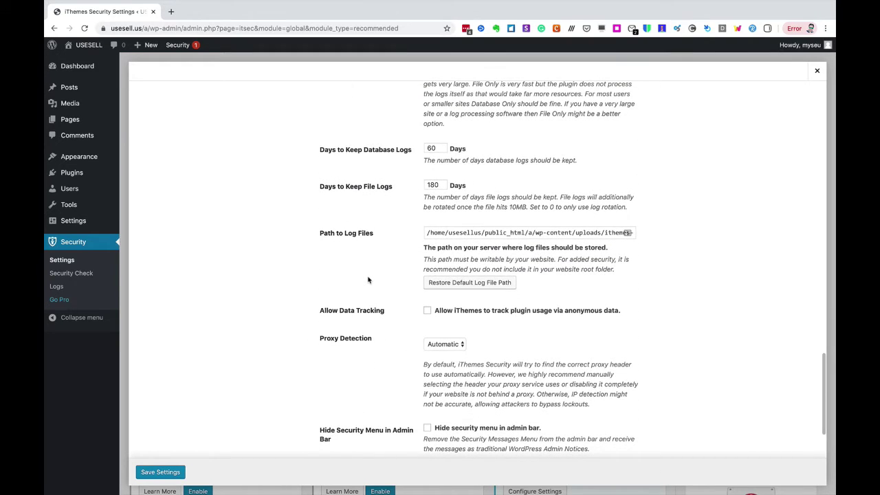
scroll(368, 280, down, 3)
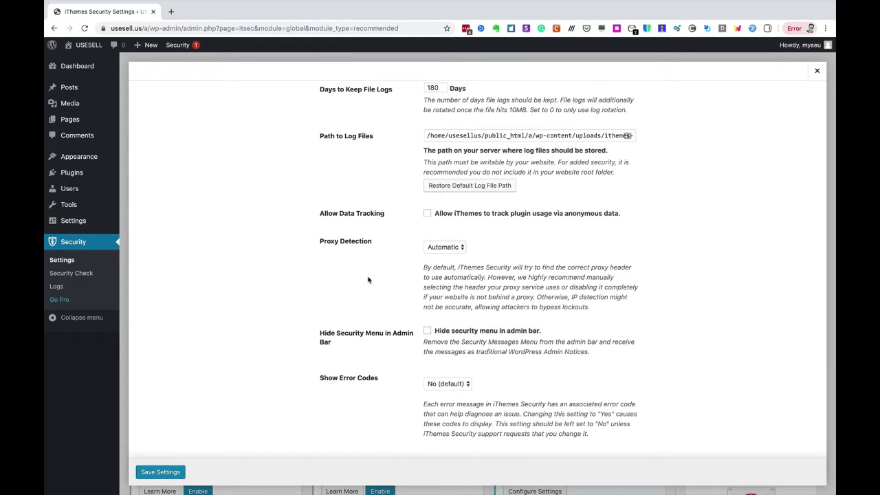
click(162, 473)
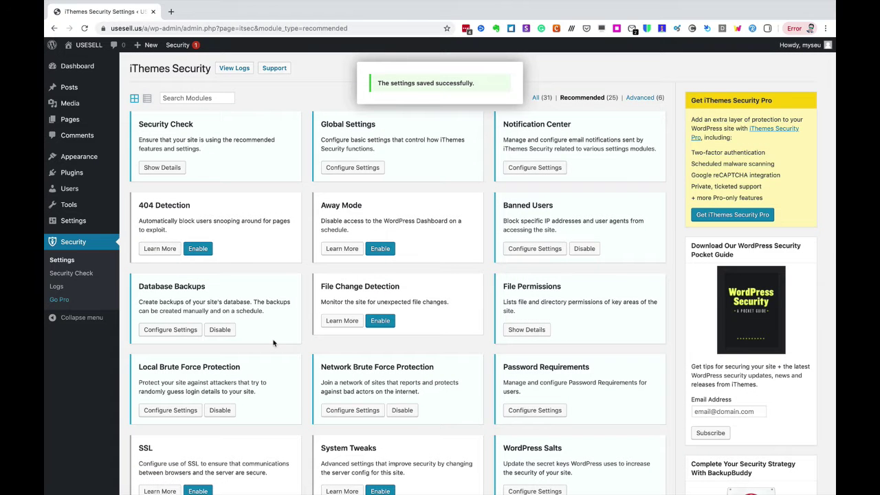
- Enable 404 Detection with Minutes to Remember 5000 and Error Threshold 5, and save
click(197, 250)
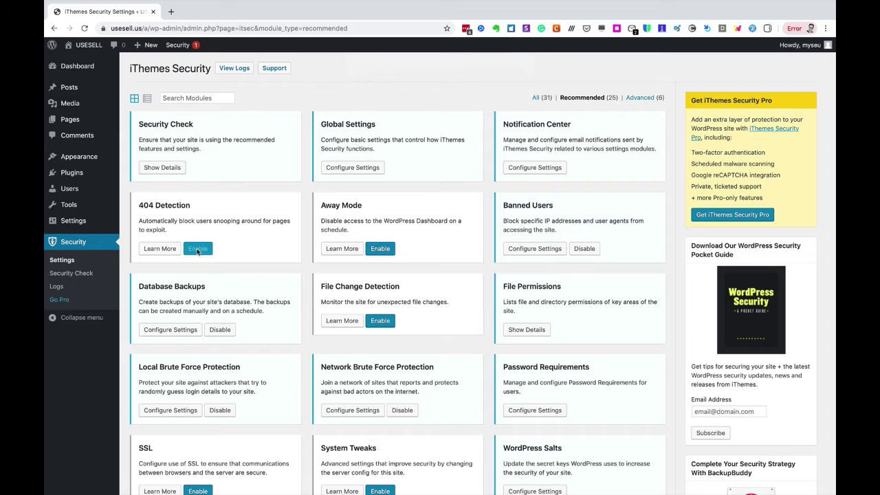
click(170, 249)
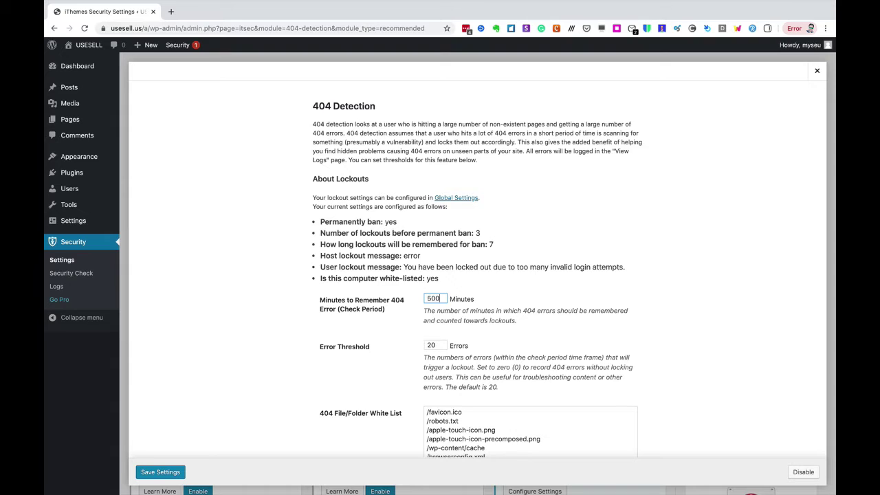
text(00)
double_click(434, 347)
scroll(402, 341, down, 5)
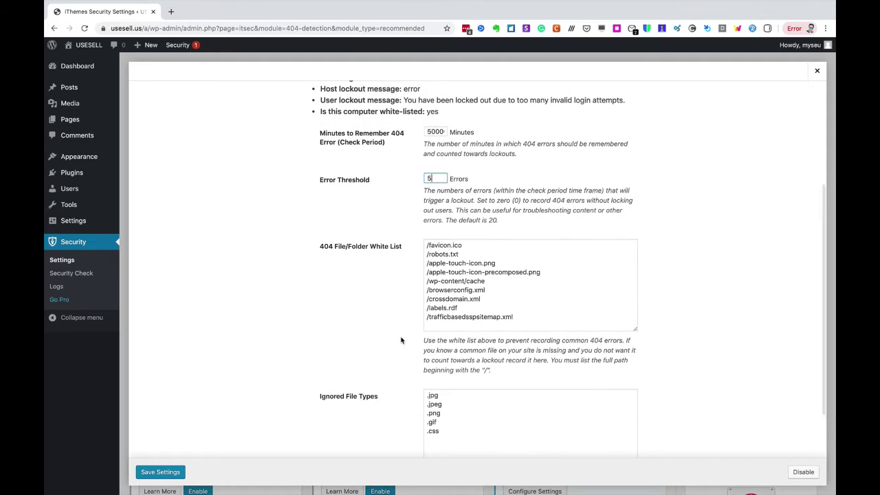
scroll(402, 340, down, 2)
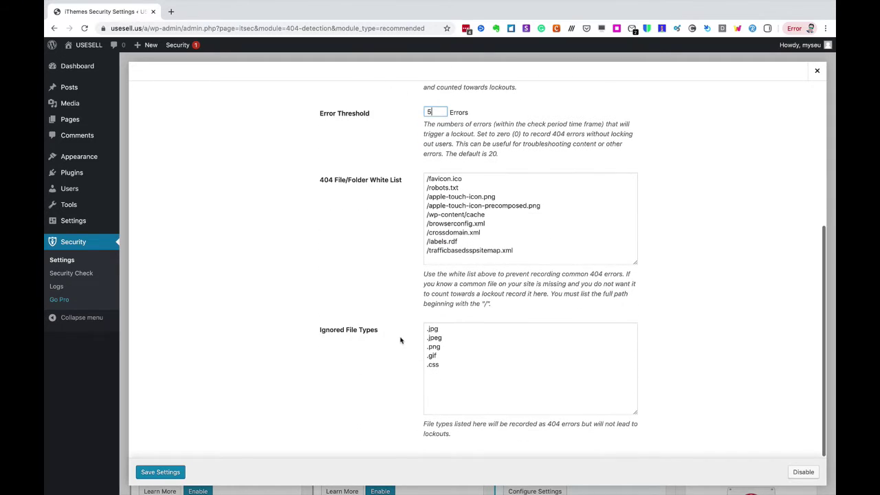
text(5)
click(174, 471)
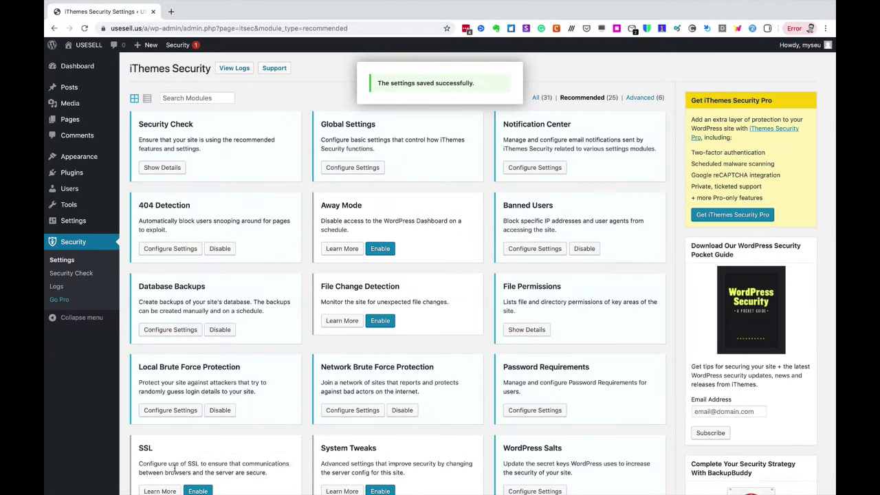
- In Banned Users, turn on the HackRepair.com blacklist, paste the IP list into Ban Hosts, and save
click(534, 248)
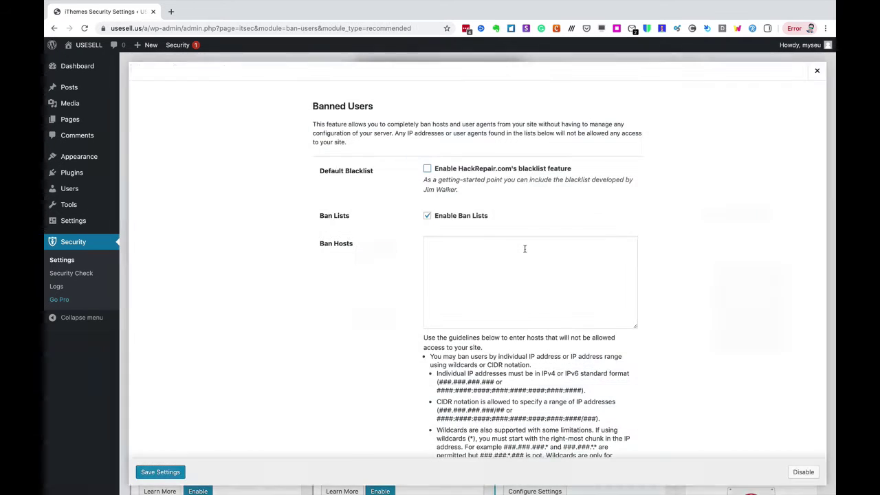
click(427, 169)
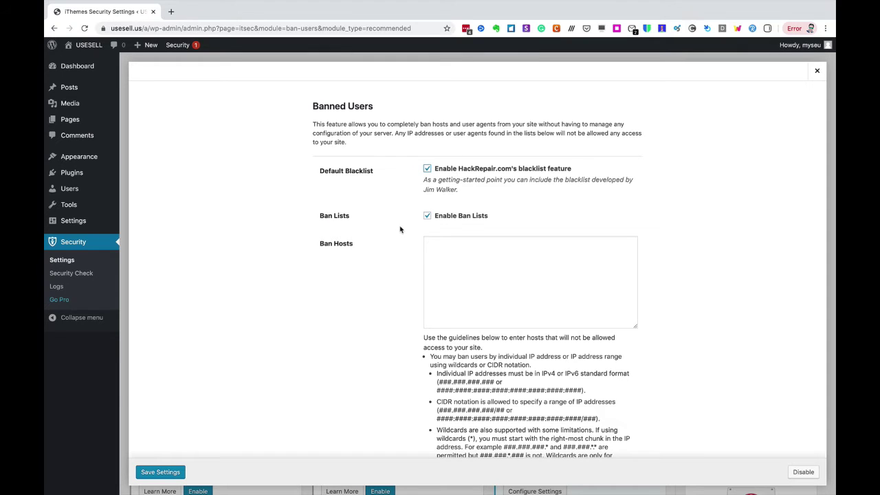
click(429, 241)
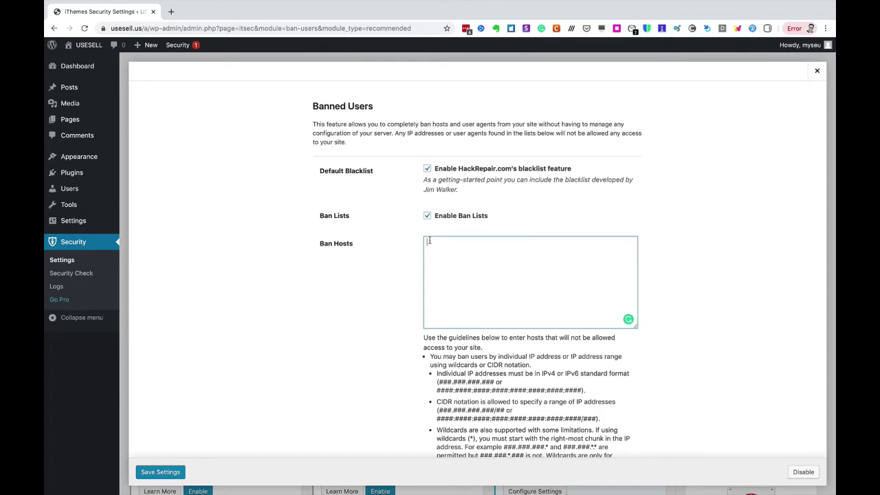
scroll(429, 240, down, 5)
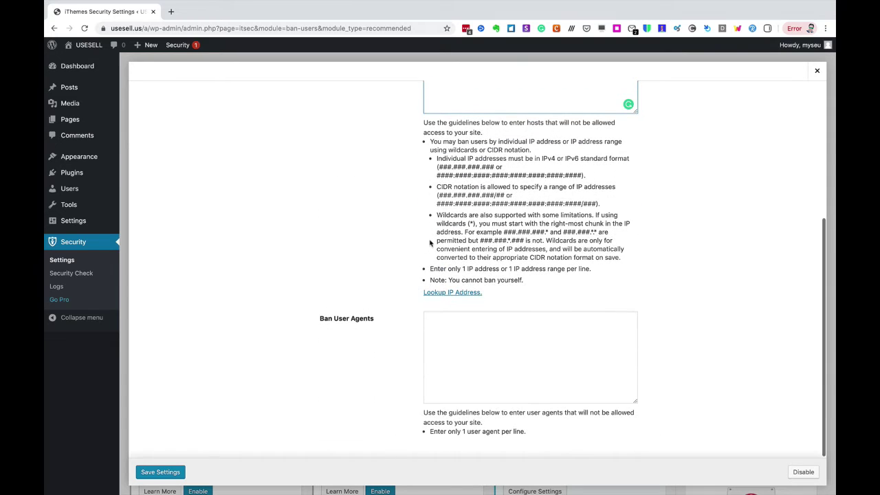
scroll(448, 327, up, 5)
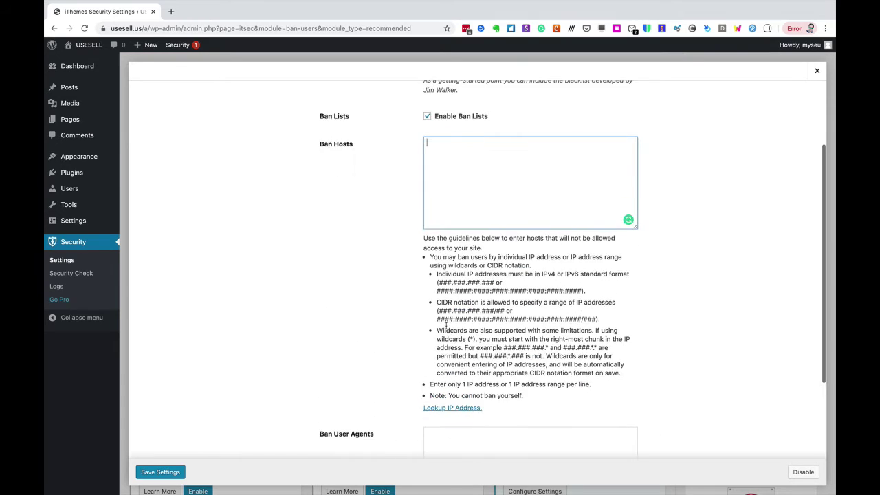
click(460, 236)
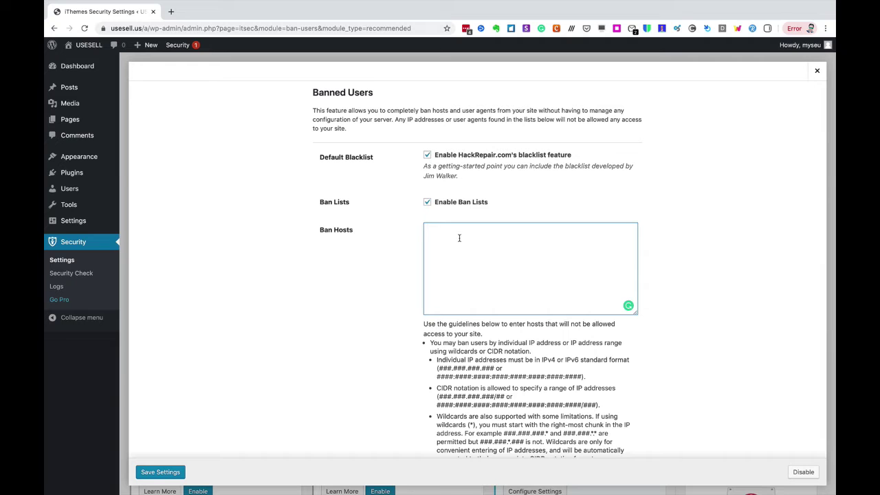
text(ban)
key(BackSpace)
key(BackSpace)
key(BackSpace)
key(ctrl+v)
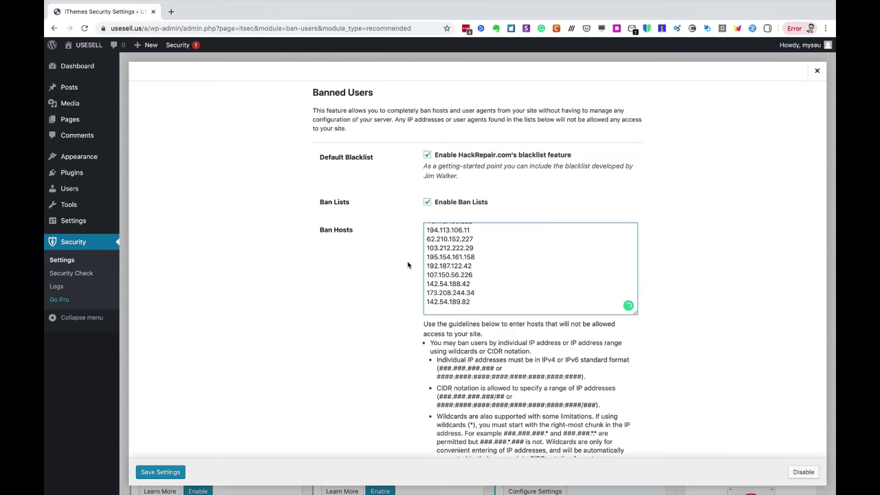
scroll(359, 298, down, 5)
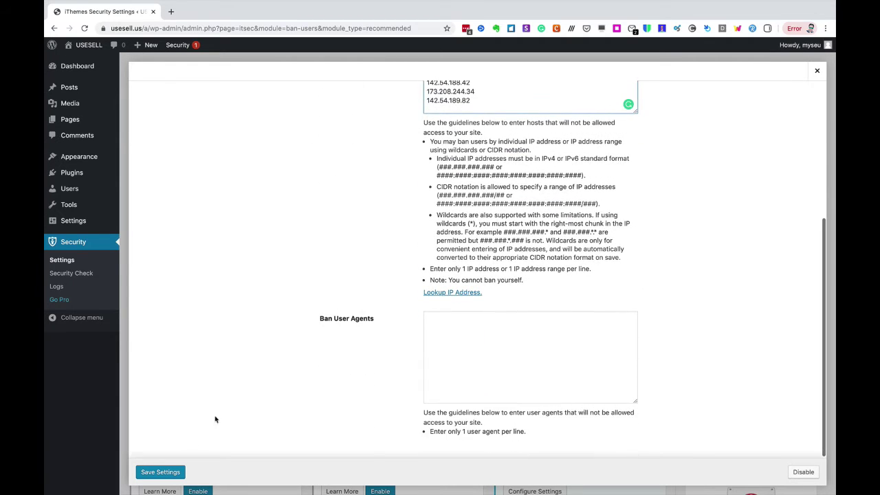
click(172, 473)
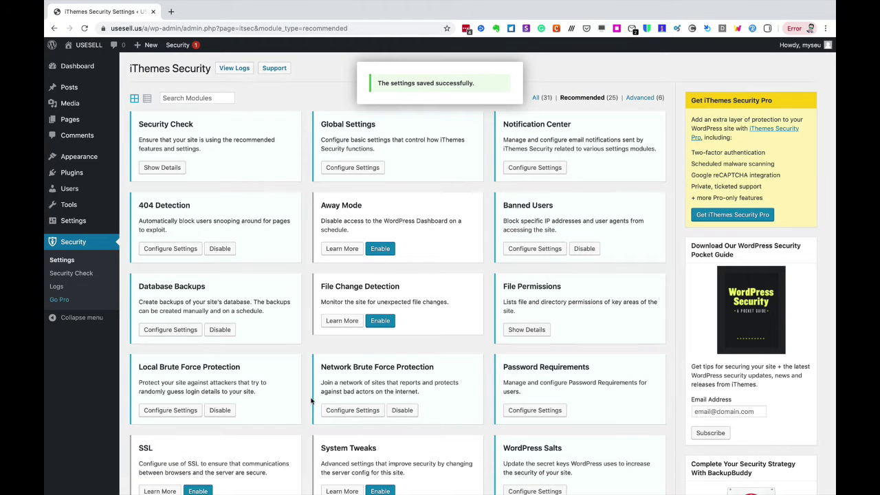
- Set Database Backups to back up the full database and retain 4 backups
click(185, 333)
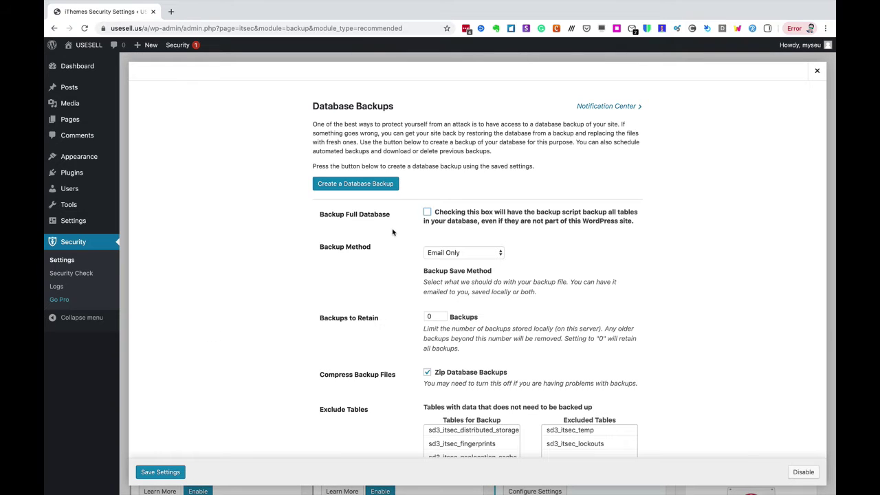
click(427, 213)
scroll(396, 256, down, 2)
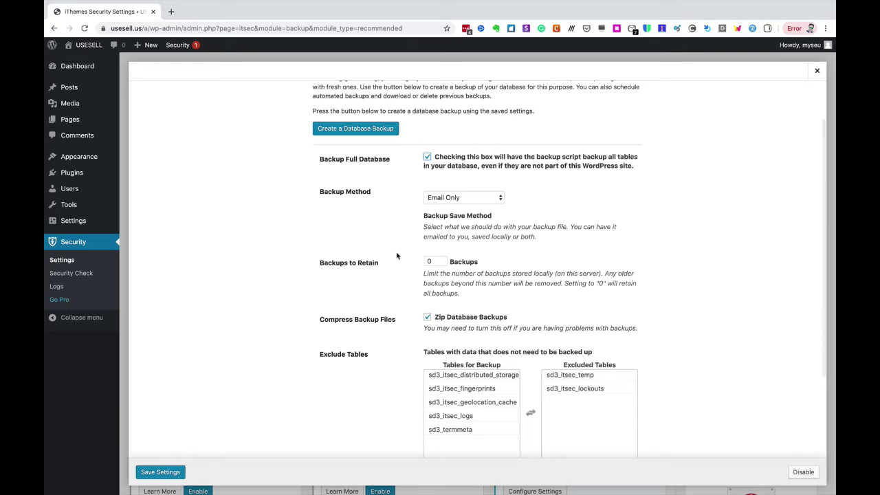
double_click(436, 262)
text(4)
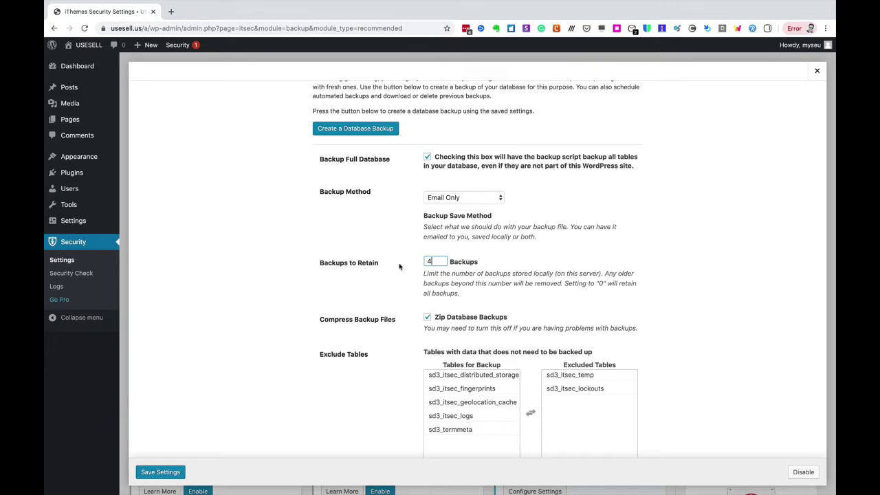
click(399, 267)
- Enable scheduled backups every 7 days and save the Database Backups settings
scroll(399, 266, down, 3)
scroll(399, 267, down, 1)
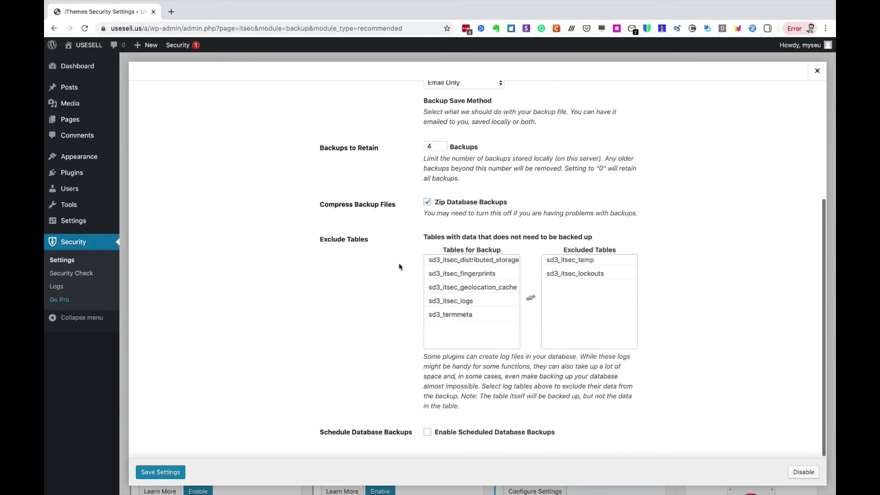
click(427, 433)
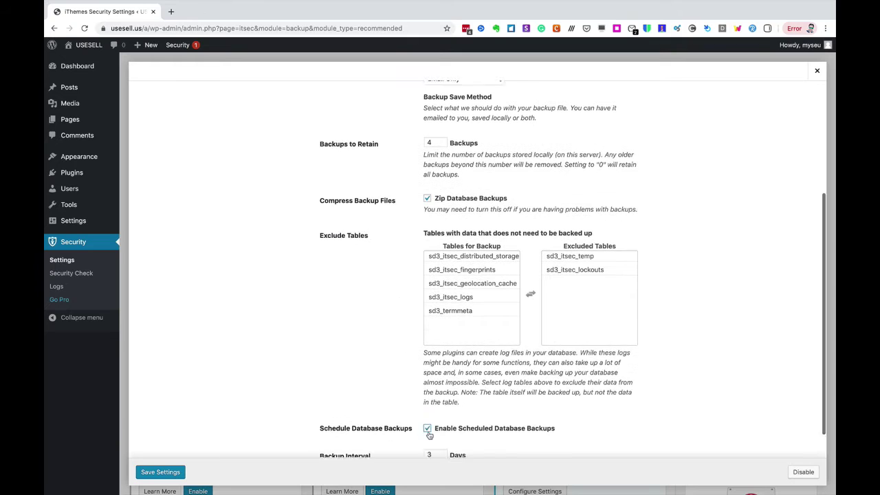
scroll(428, 433, down, 1)
double_click(428, 422)
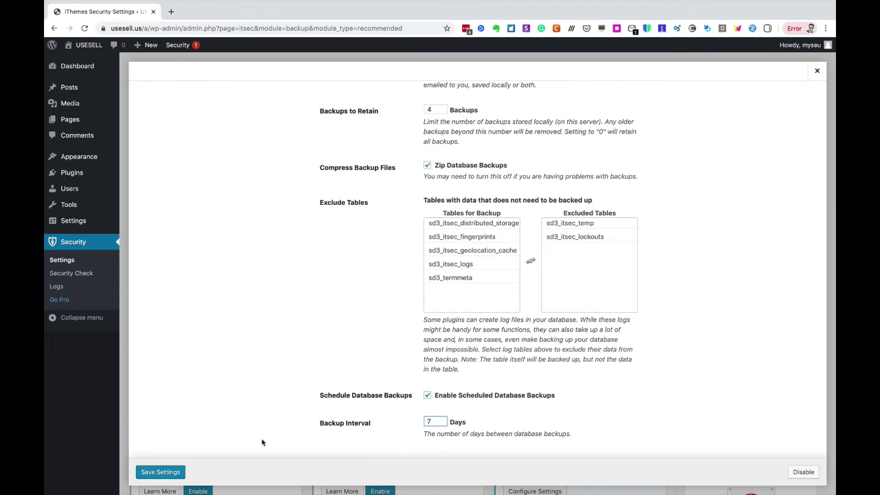
click(176, 474)
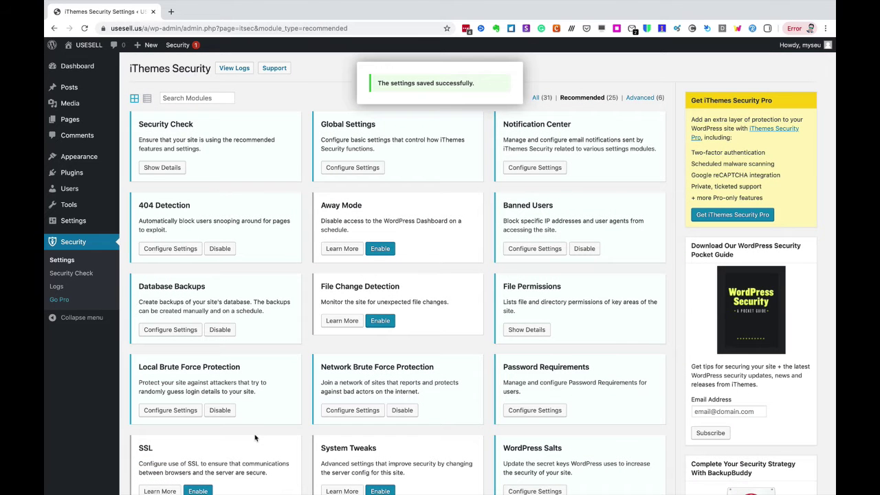
- Enable File Change Detection and save its default settings
click(384, 321)
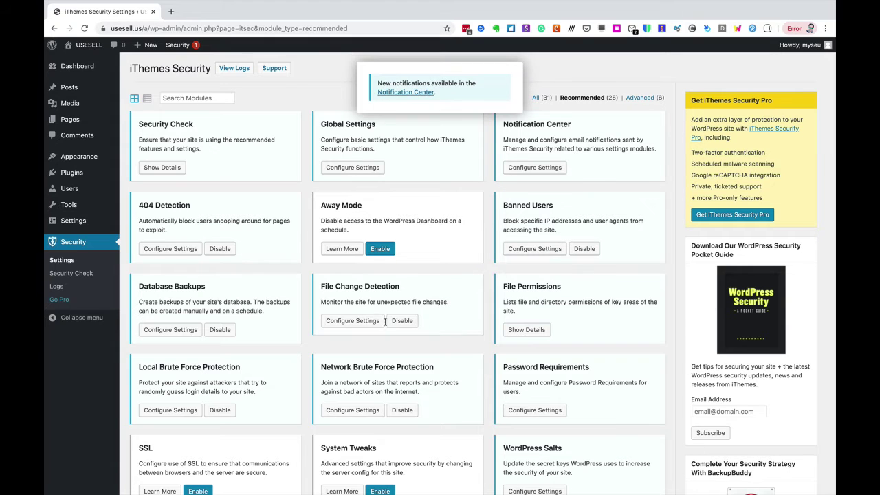
click(360, 322)
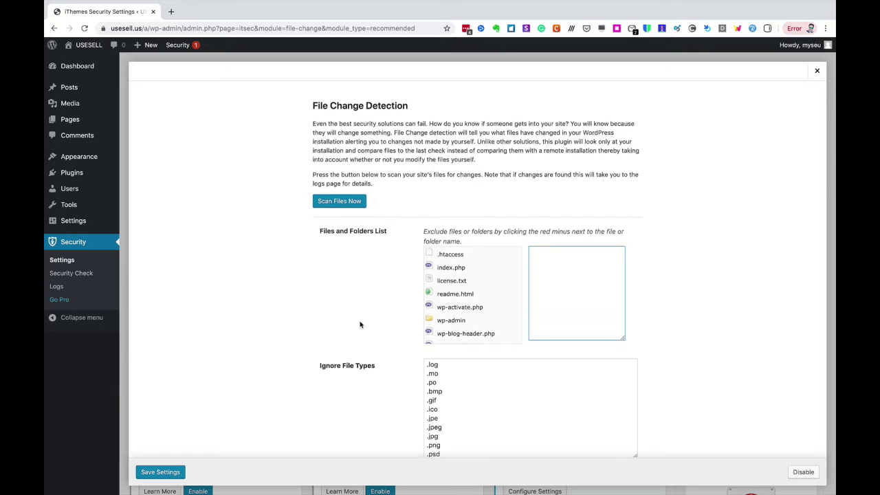
scroll(360, 323, down, 2)
click(179, 472)
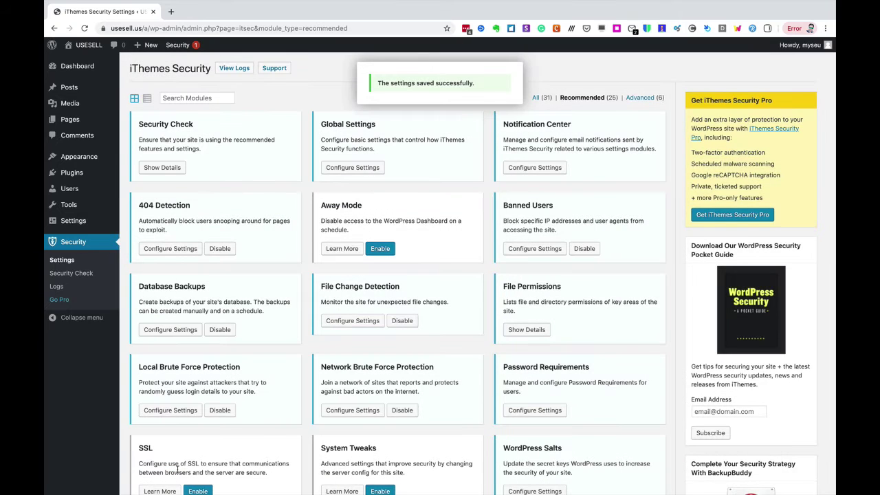
click(540, 331)
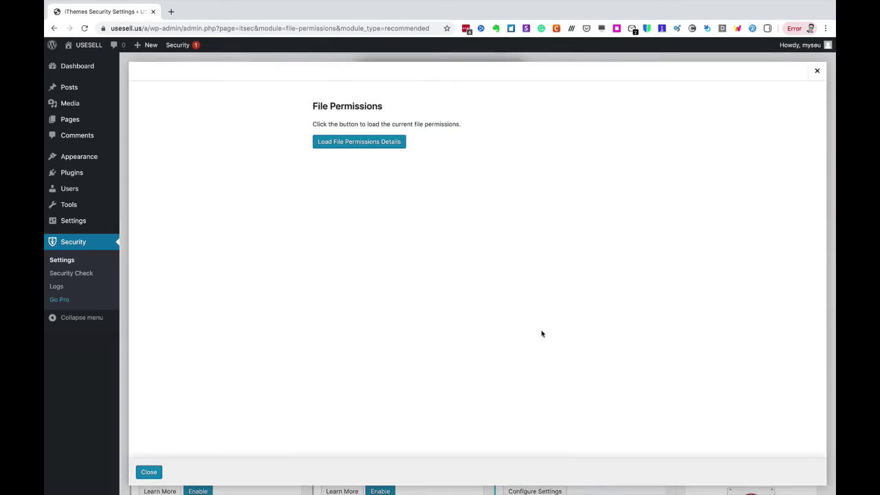
click(389, 146)
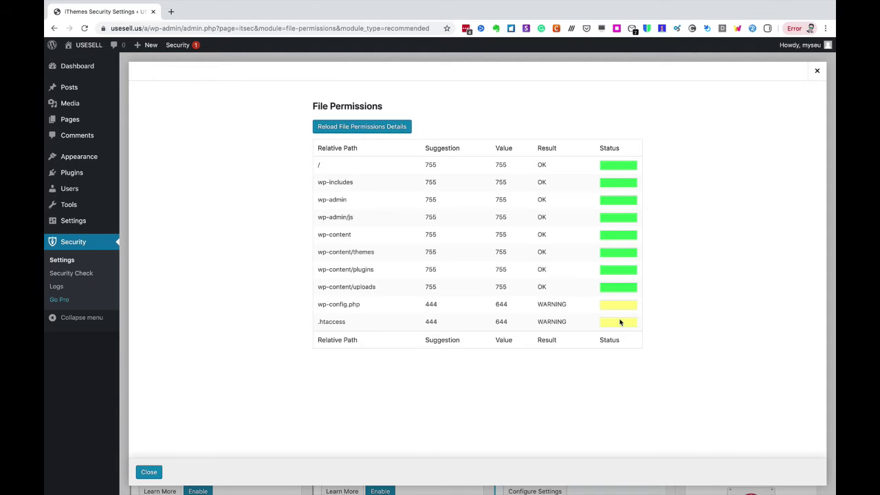
click(155, 472)
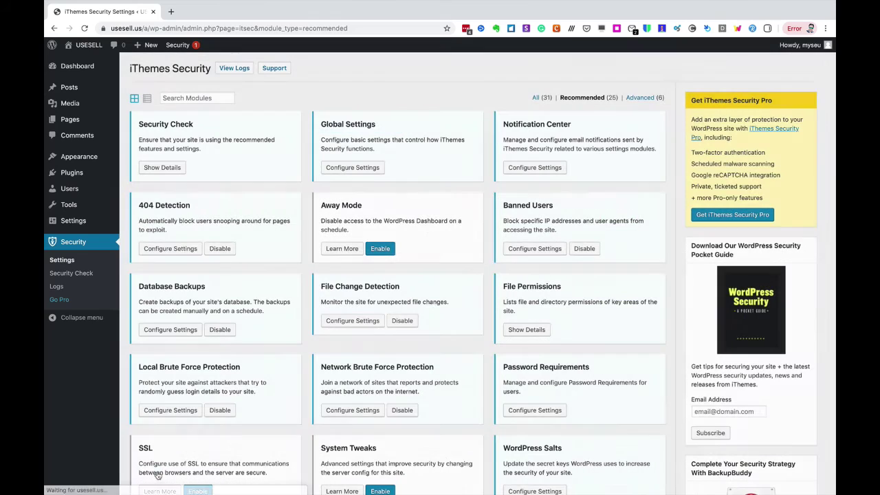
- Set Local Brute Force Protection to 5 attempts per user and 5000 minutes to remember
click(190, 409)
scroll(225, 385, down, 2)
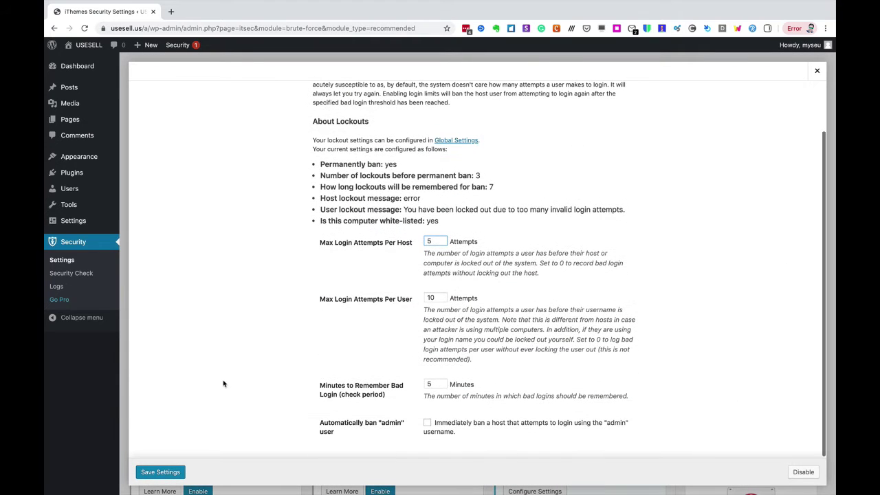
click(436, 300)
text(5)
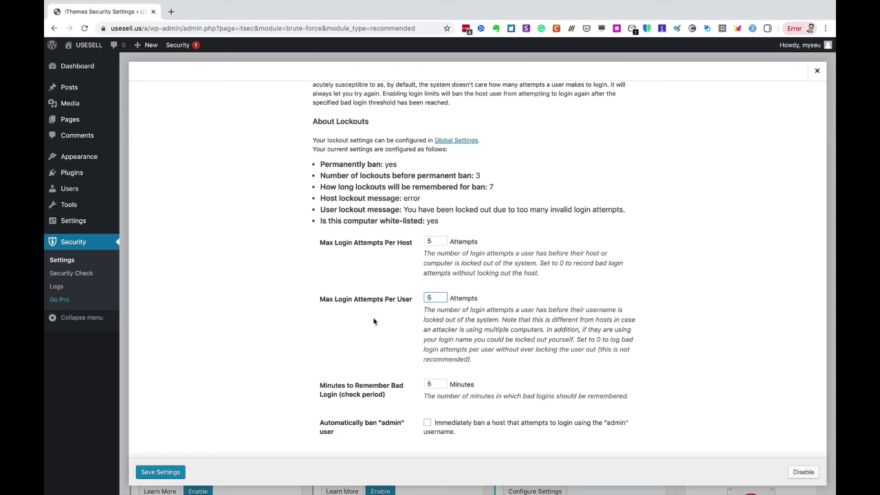
click(435, 384)
text(0000)
- Tick automatic banning of the admin username and save the Local Brute Force settings
click(427, 423)
click(614, 424)
click(427, 423)
click(154, 472)
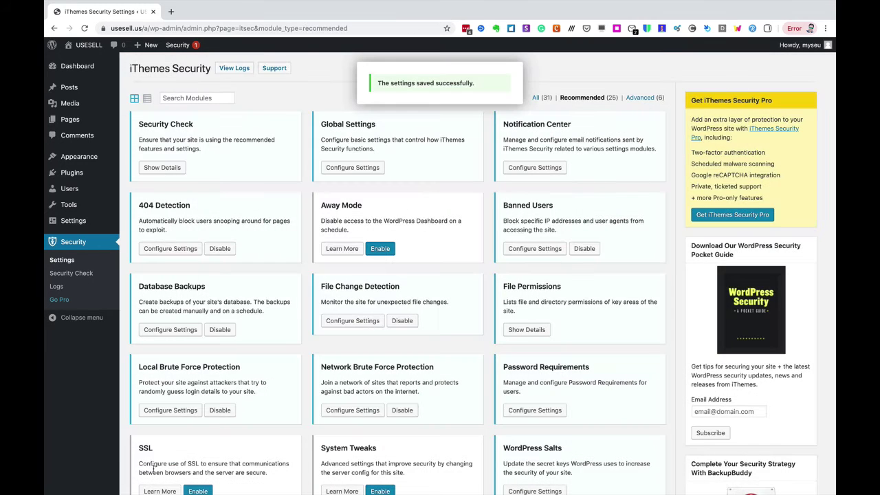
click(347, 411)
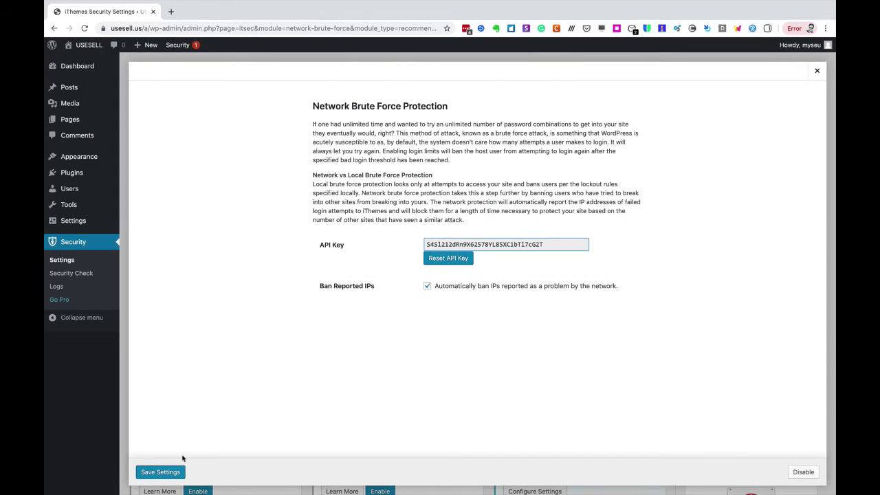
- Save Network Brute Force Protection with Ban Reported IPs left ticked
click(177, 471)
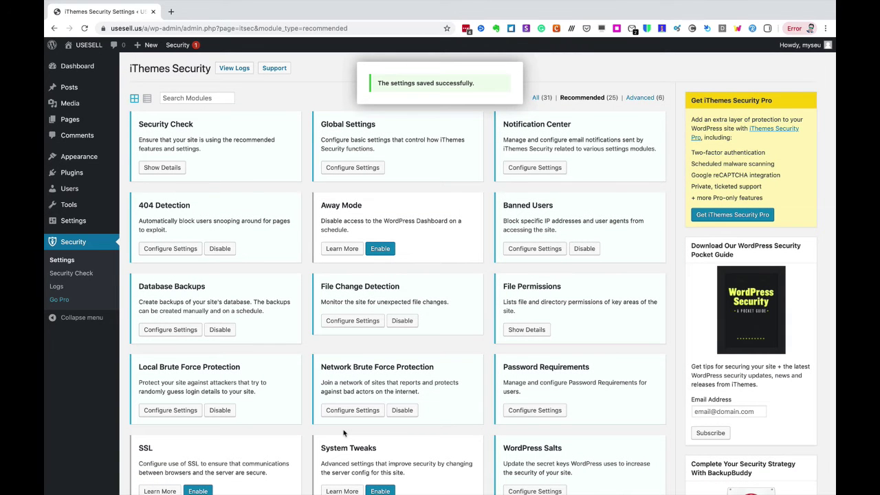
scroll(344, 433, down, 3)
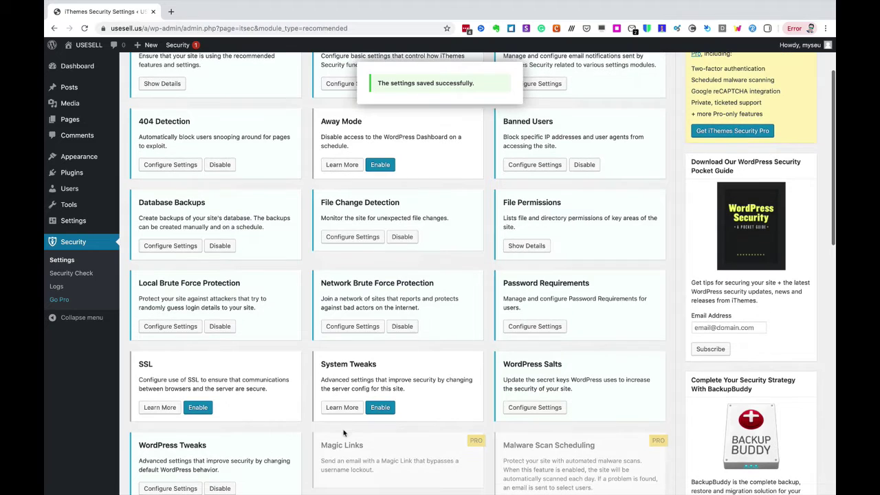
- Enable SSL redirecting all HTTP page requests to HTTPS, save, and enable System Tweaks
click(197, 407)
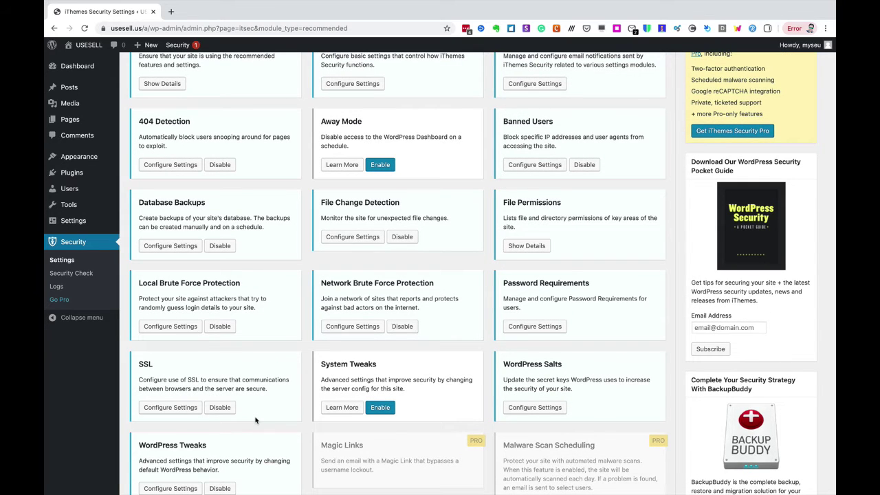
click(184, 413)
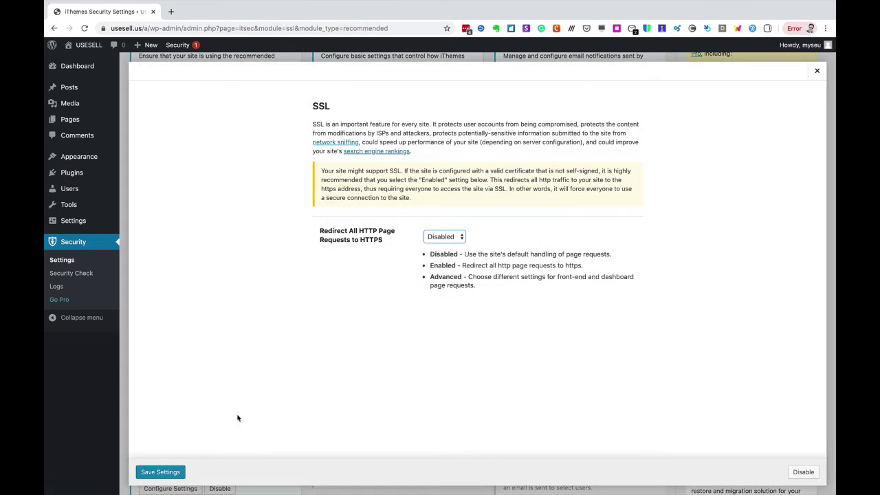
click(453, 240)
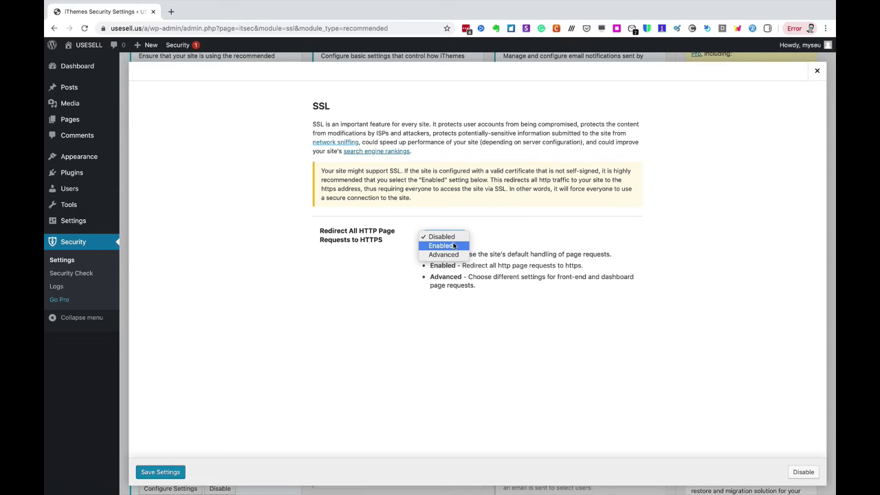
click(453, 246)
click(175, 474)
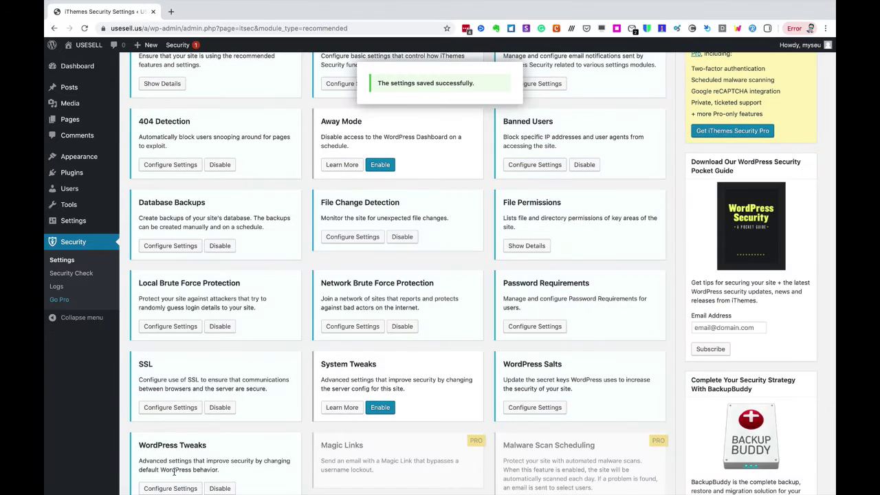
click(385, 411)
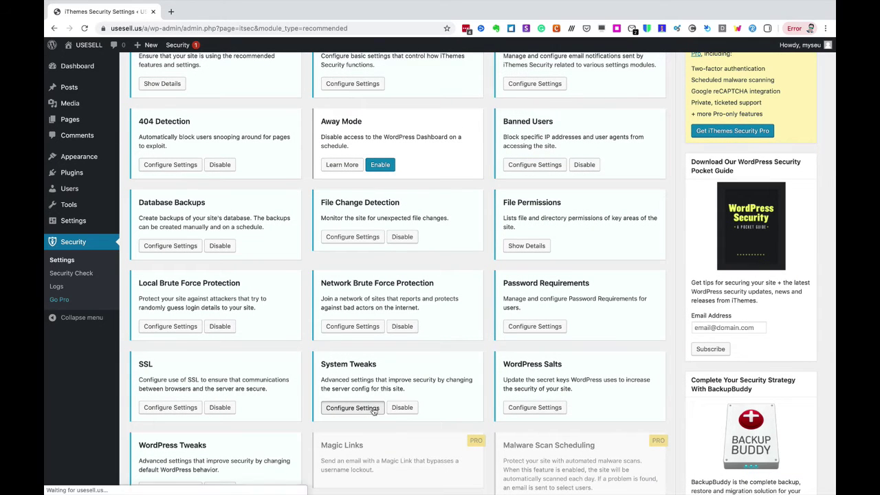
- In System Tweaks, tick Directory Browsing, trace/track filtering, suspicious and non-English query string filters
click(373, 412)
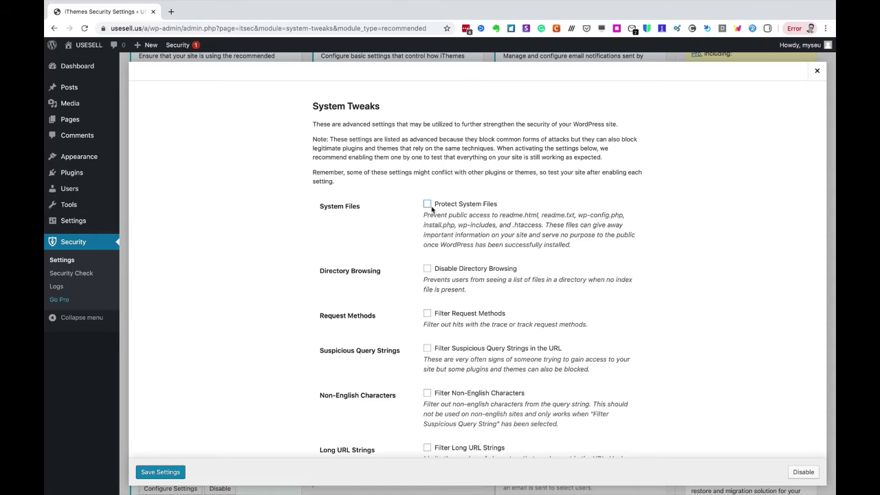
click(427, 268)
click(426, 314)
click(427, 349)
click(427, 394)
- Tick long URL filtering, config file write protection and PHP in Uploads, save, and view File Permissions
scroll(612, 378, down, 3)
scroll(616, 376, down, 5)
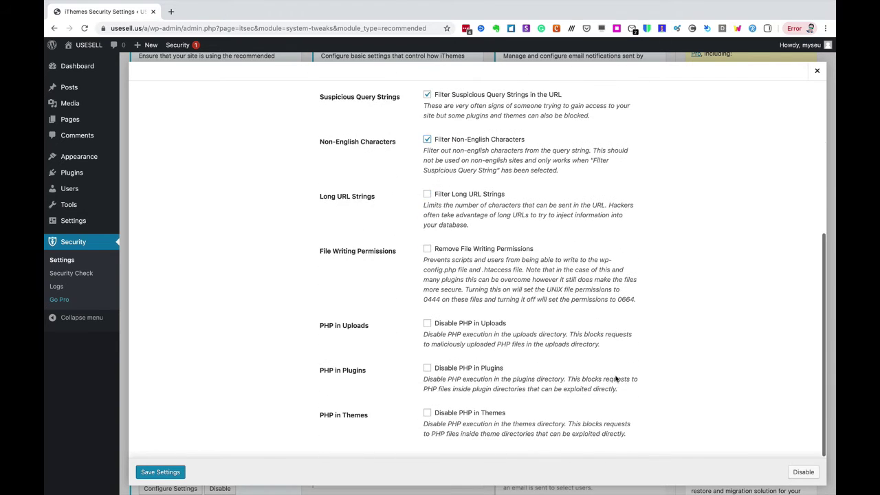
click(427, 194)
click(427, 248)
click(427, 323)
click(173, 473)
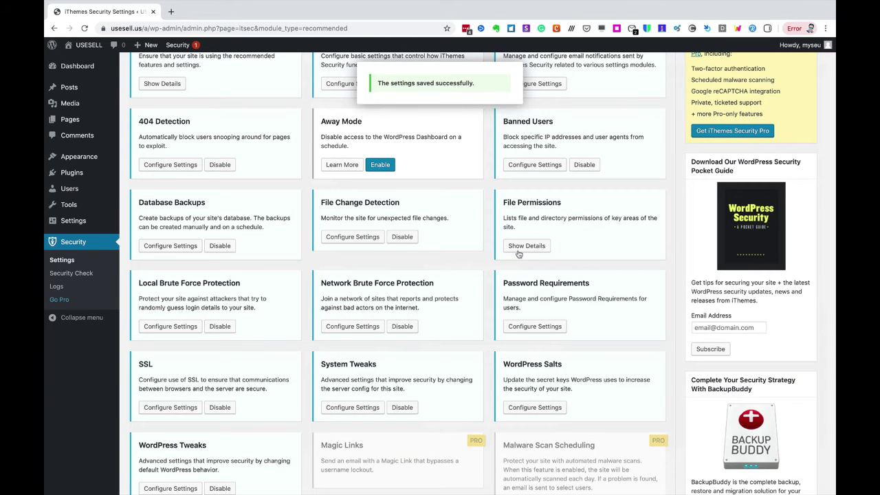
click(520, 249)
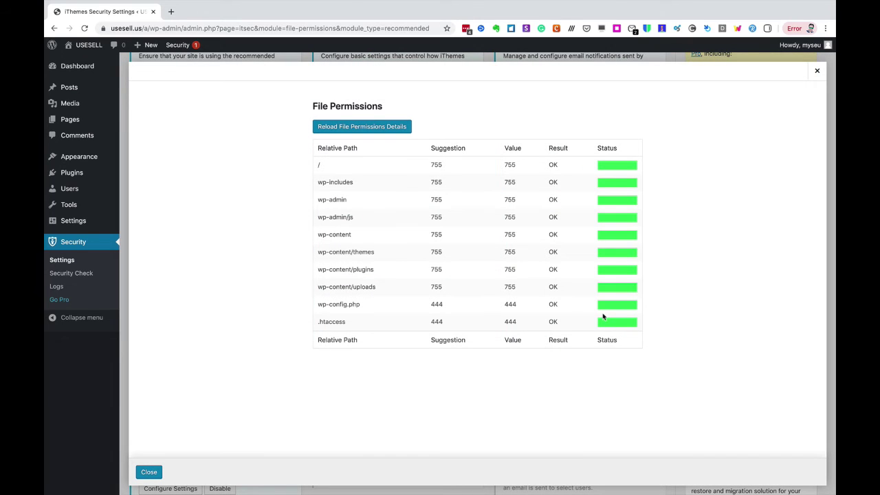
click(148, 472)
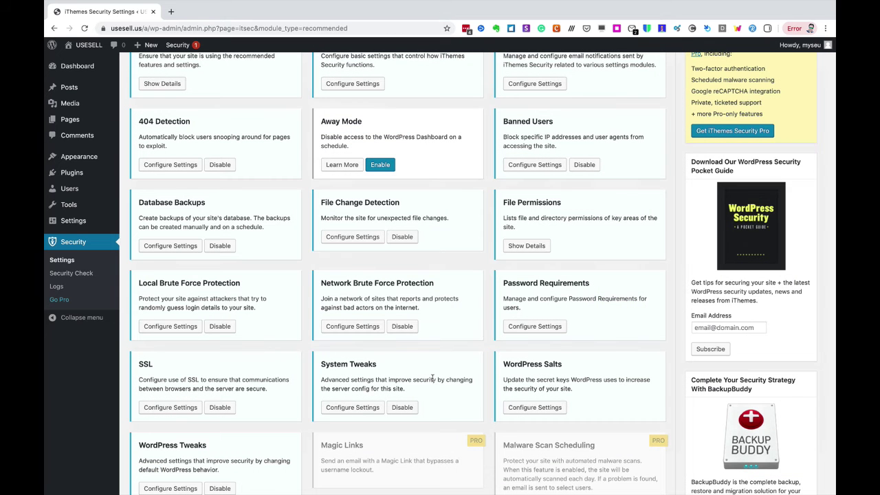
- In WordPress Tweaks, remove the Windows Live Writer and RSD headers, reduce comment spam, and disable XML-RPC
scroll(531, 411, down, 2)
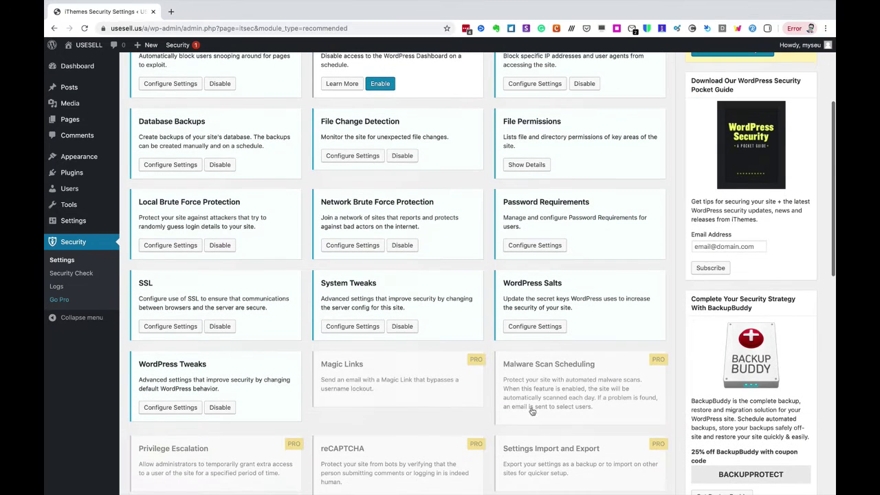
click(170, 409)
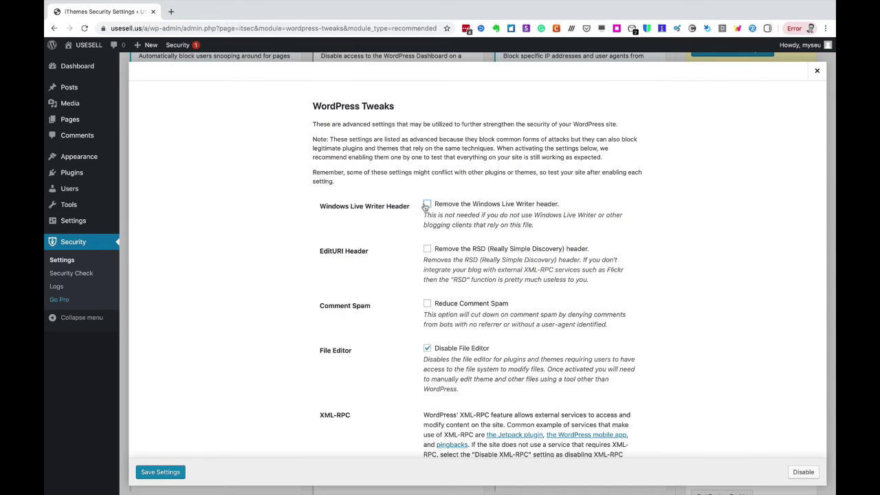
click(427, 204)
click(427, 248)
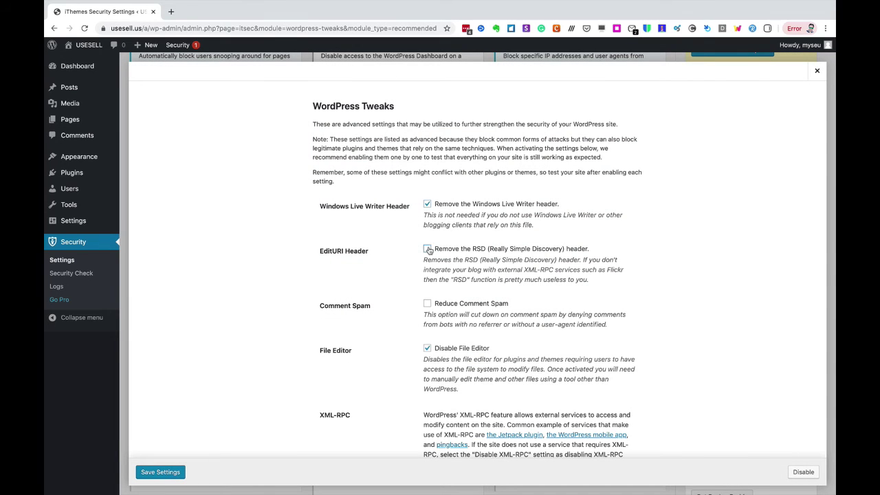
click(428, 304)
scroll(398, 312, down, 5)
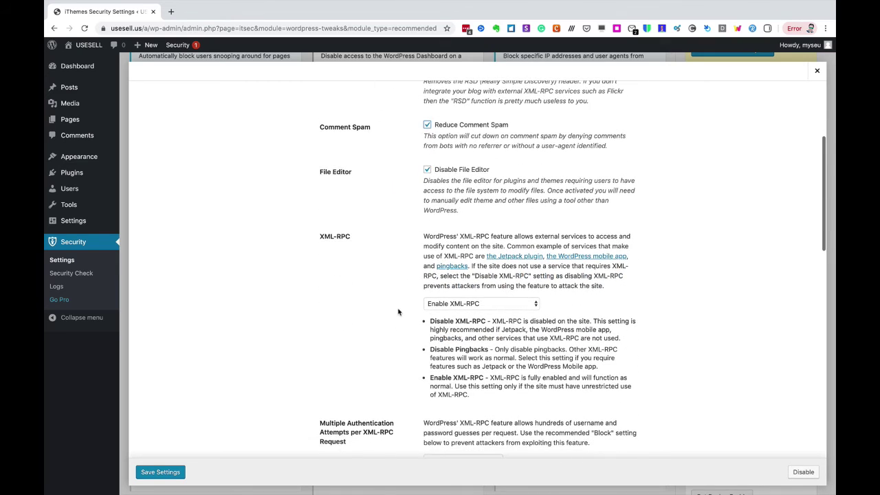
scroll(398, 312, down, 3)
click(465, 215)
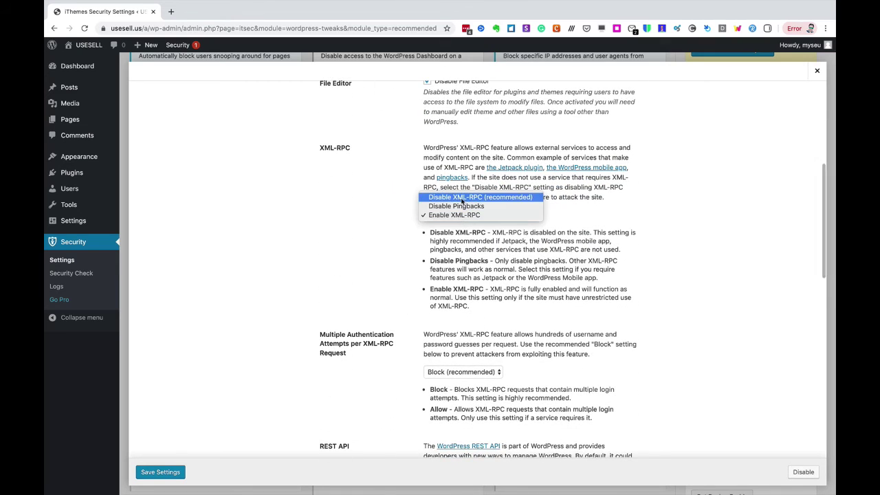
click(464, 197)
- Disable empty author pages, add tabnapping protection, force unique nicknames, and save the WordPress Tweaks settings
scroll(396, 232, down, 2)
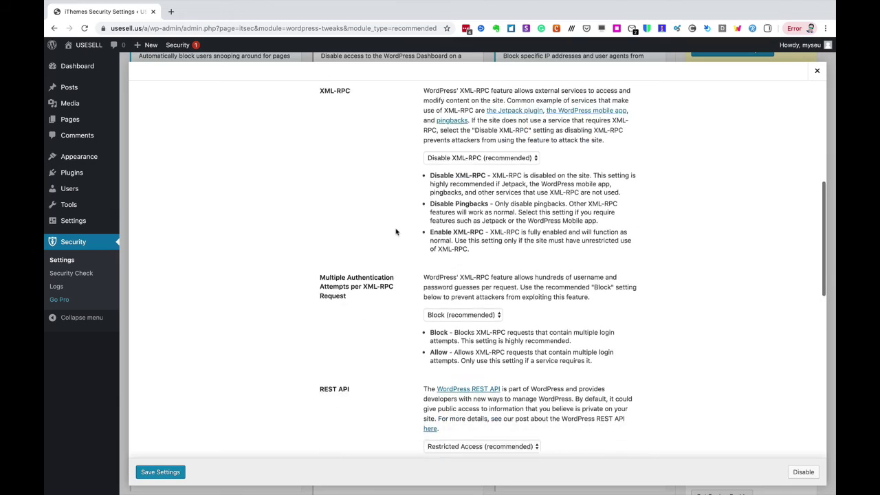
scroll(396, 232, down, 6)
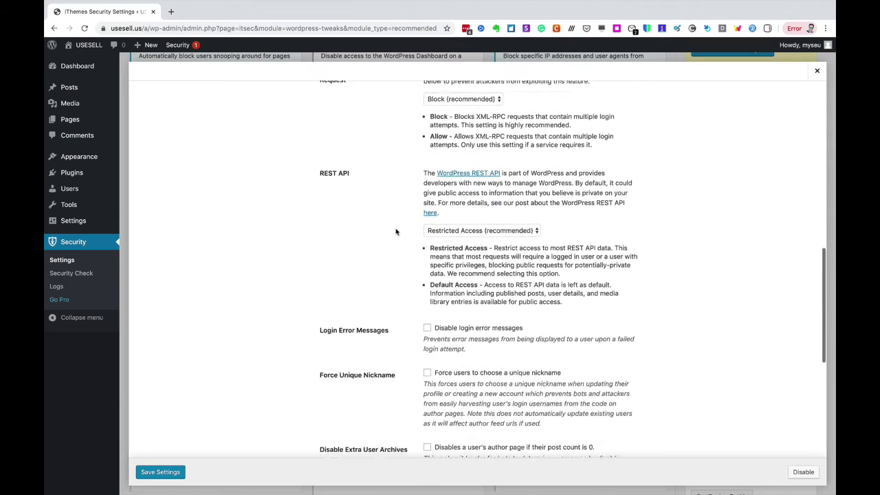
scroll(395, 232, down, 4)
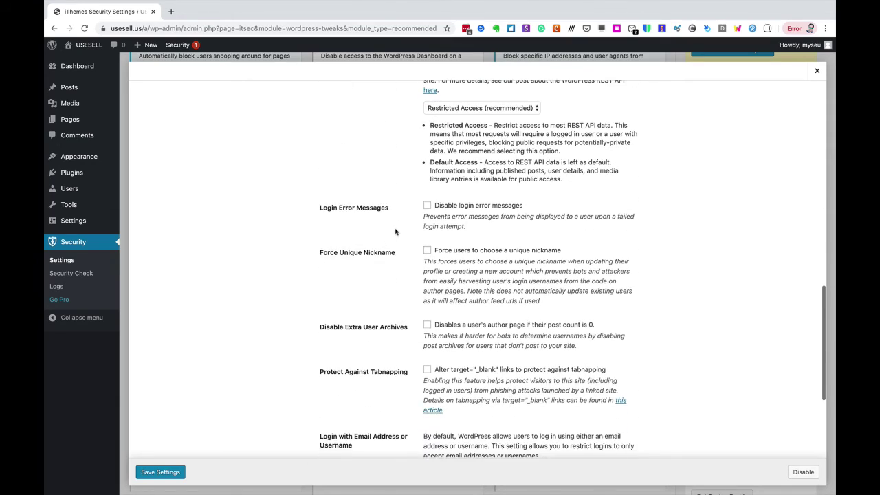
scroll(396, 231, down, 3)
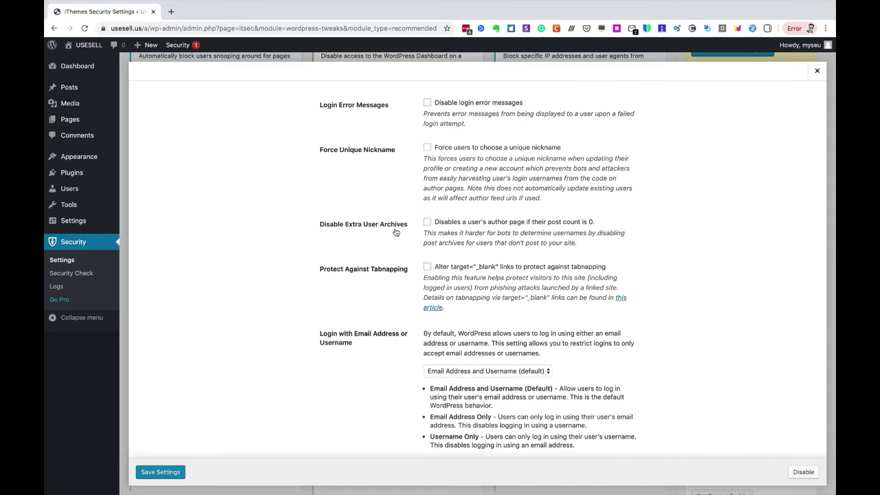
click(427, 223)
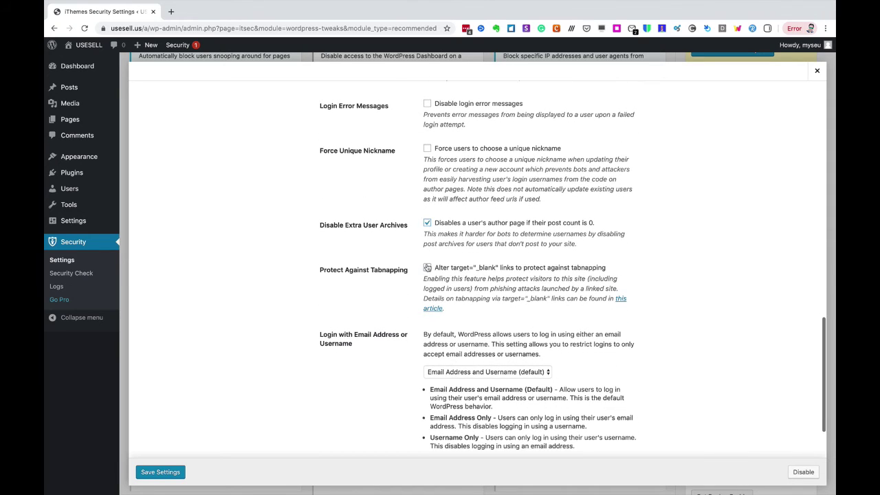
click(427, 267)
scroll(404, 265, down, 1)
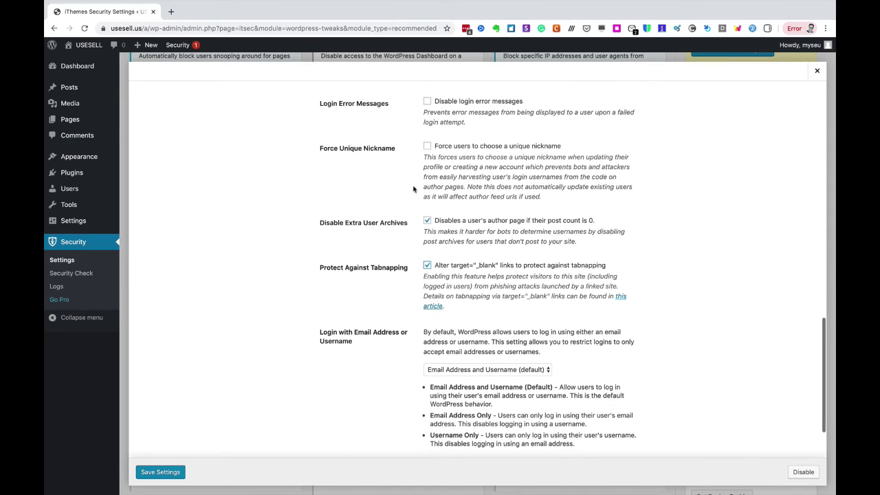
click(427, 147)
scroll(400, 225, down, 2)
scroll(400, 224, down, 1)
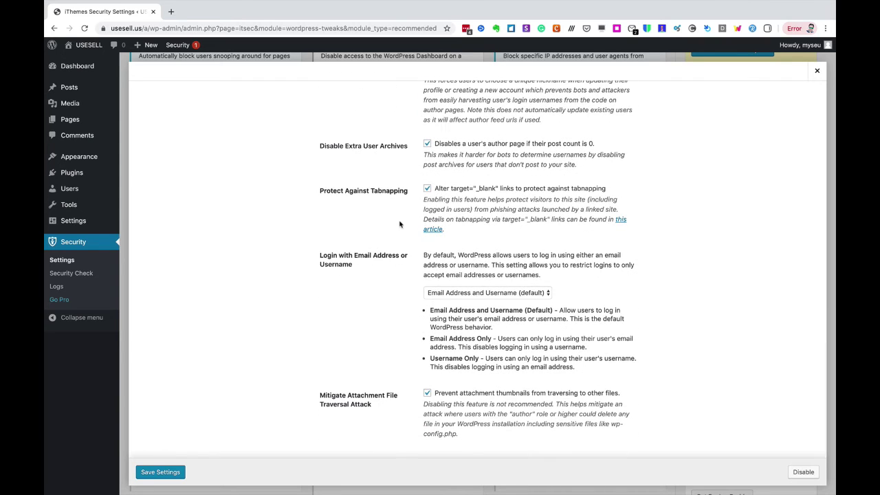
click(163, 471)
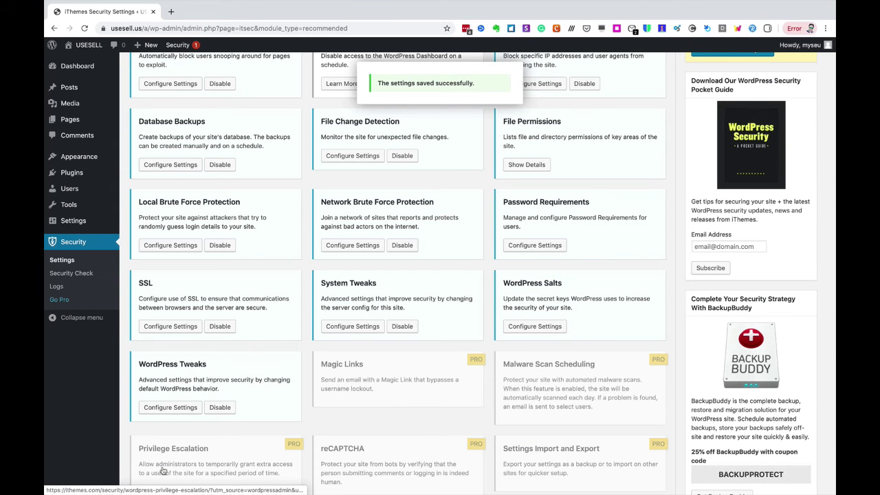
- Regenerate the WordPress salts by ticking Change in WordPress Salts and saving
click(531, 328)
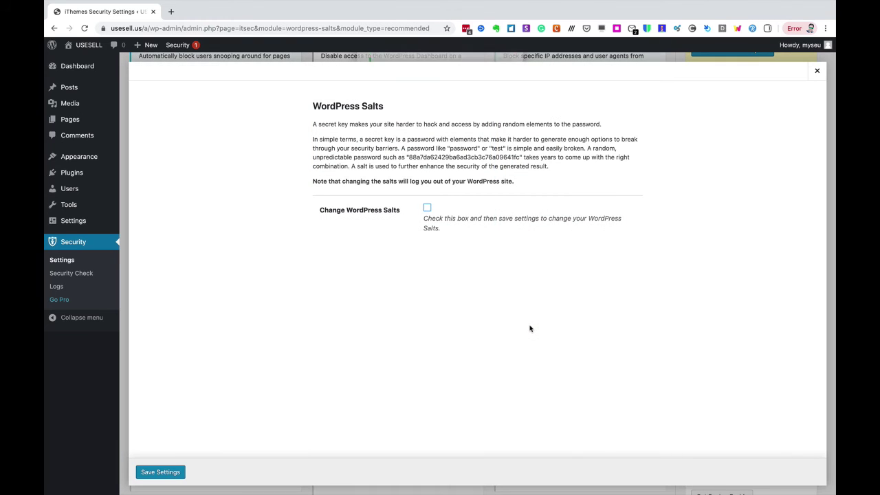
click(427, 209)
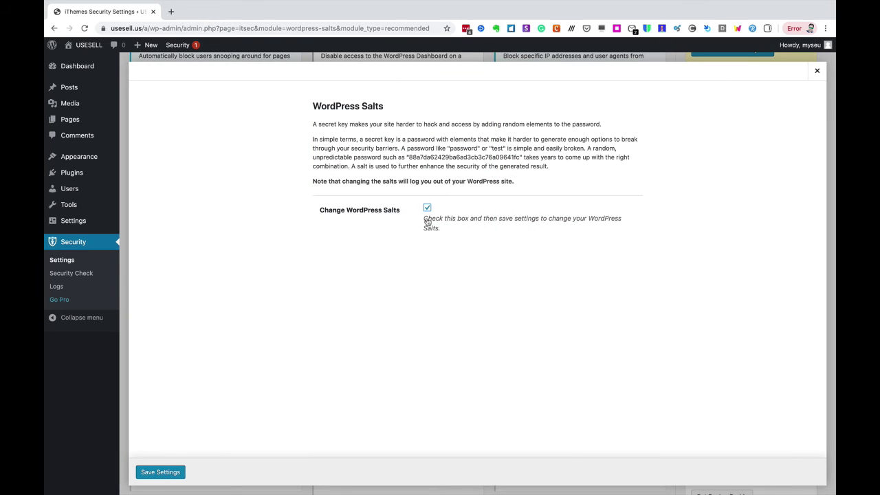
click(172, 473)
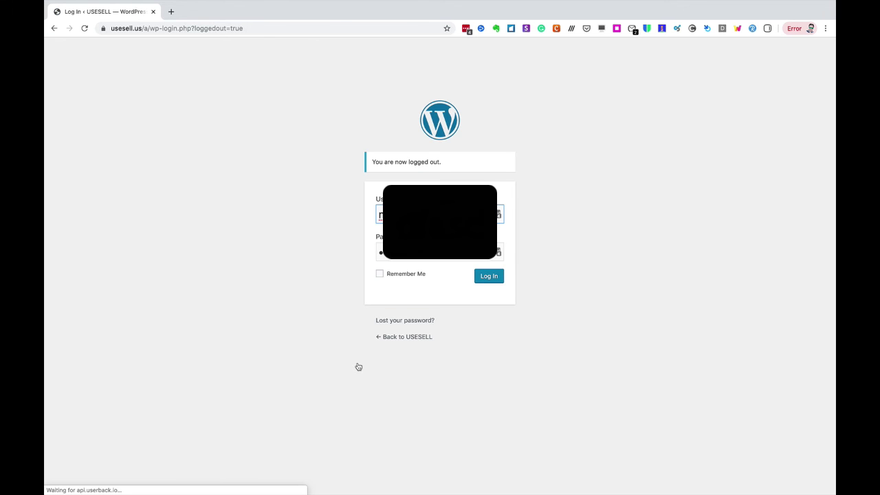
- Log back in with Remember Me ticked
click(380, 274)
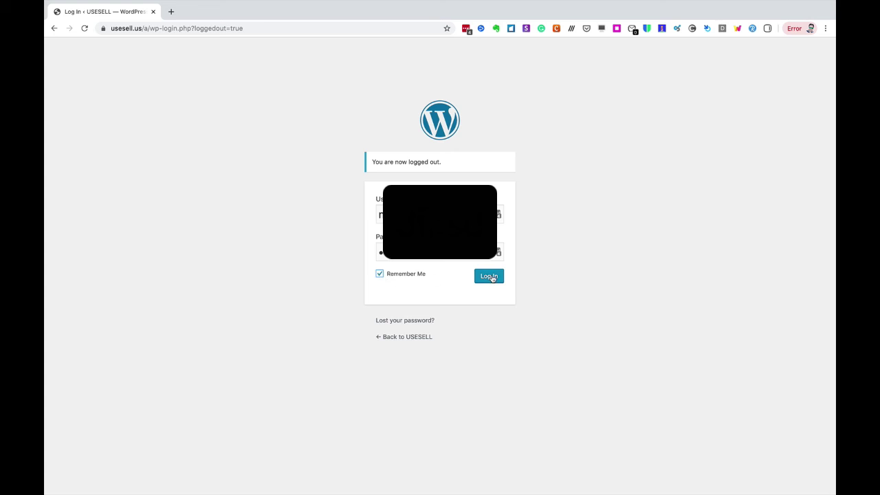
click(490, 277)
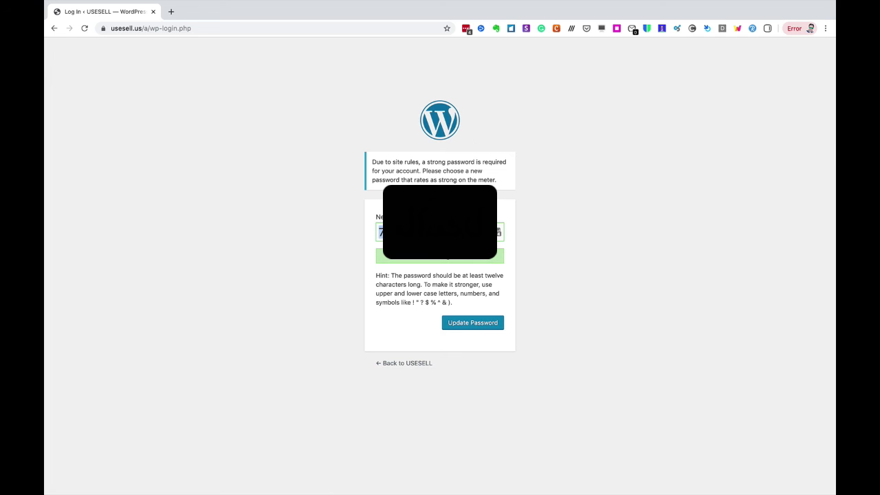
- Submit the new Strong-rated password with Update Password
click(467, 327)
click(466, 328)
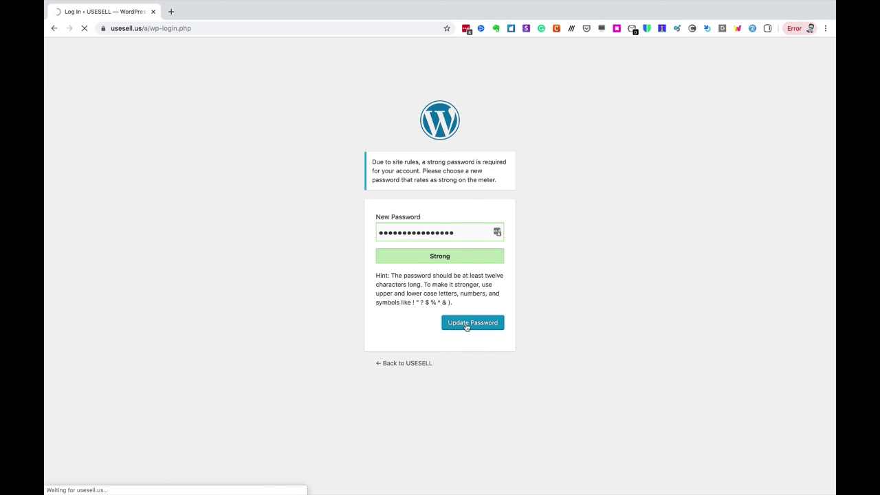